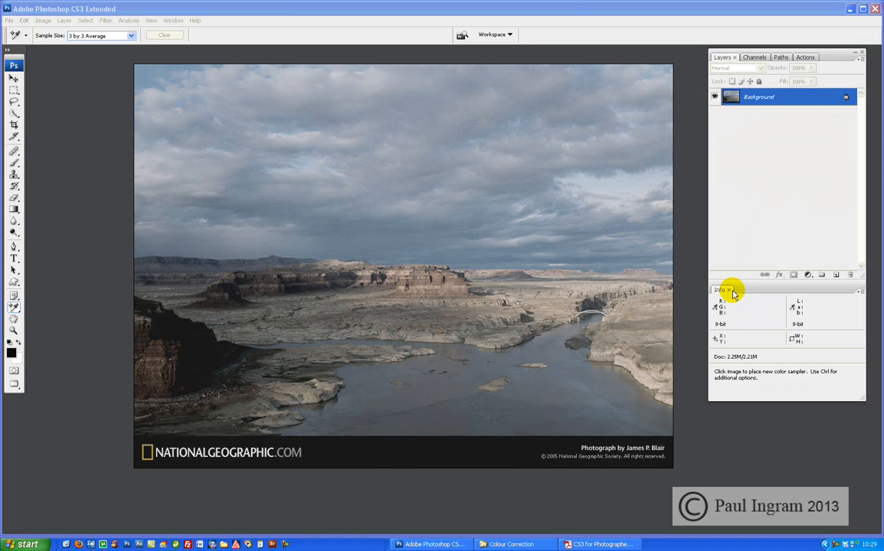
Add a Curves adjustment layer showing the Red channel and place a color sampler on the bright bank of the river's right side
{"action": "left_click", "coordinate": [808, 276]}
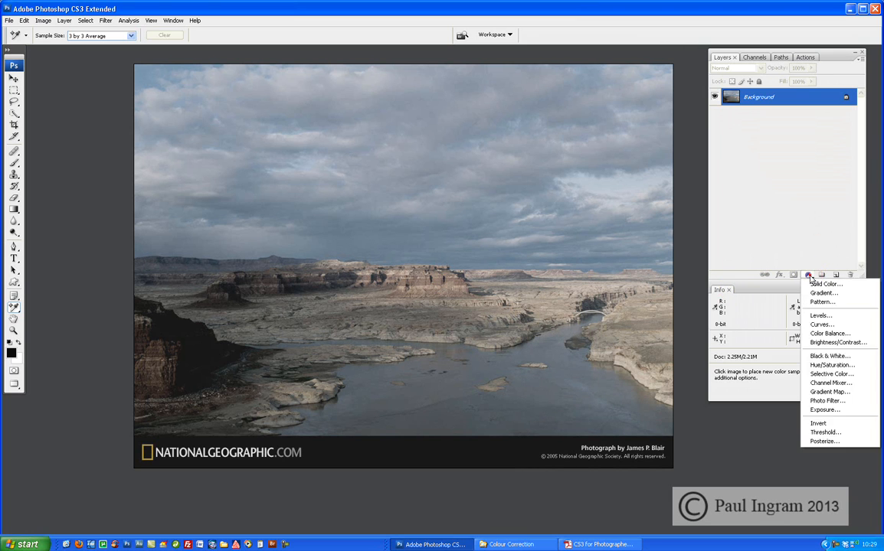
{"action": "left_click", "coordinate": [822, 324]}
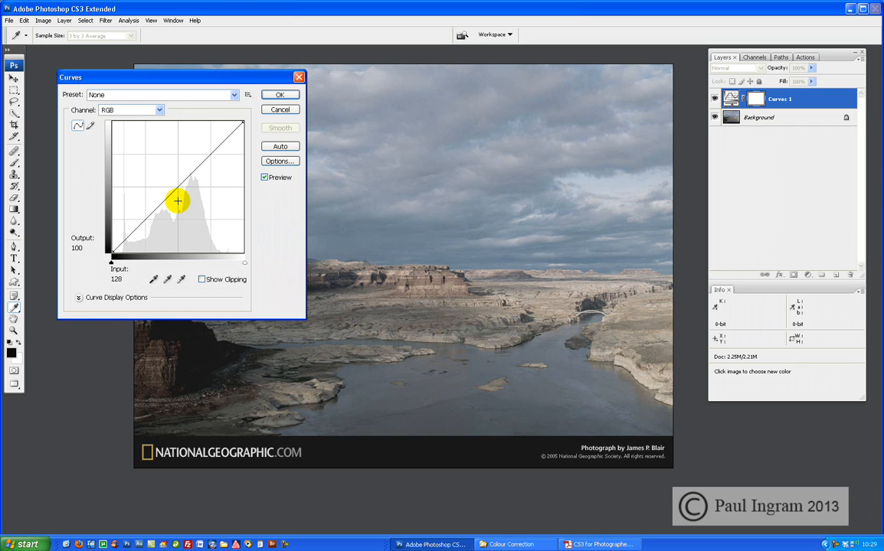
{"action": "left_click", "coordinate": [159, 112]}
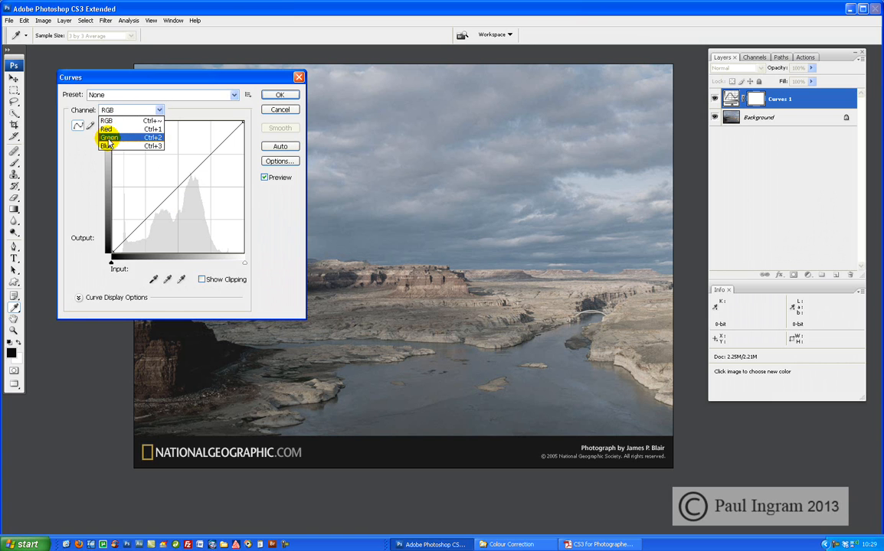
{"action": "left_click", "coordinate": [108, 129]}
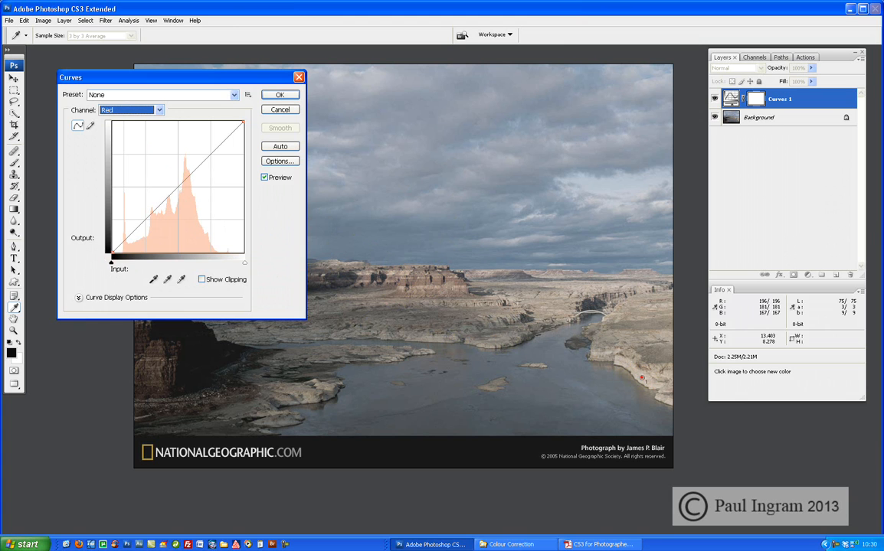
{"action": "left_click", "coordinate": [642, 375], "text": "shift"}
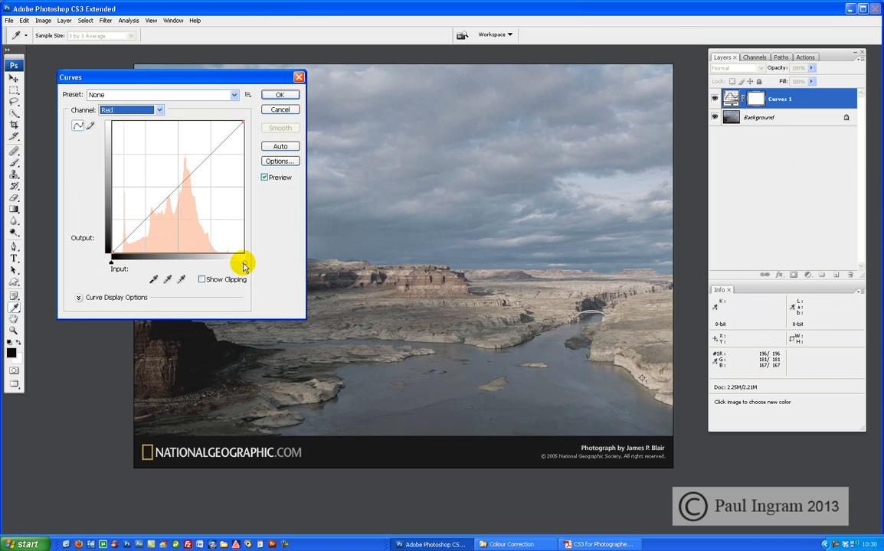
Move the Red curve's white point inward and its black point to input 12, adding points near input 139, output 167 and at input 67, output 65
{"action": "left_click_drag", "start_coordinate": [245, 263], "coordinate": [220, 263]}
{"action": "left_click", "coordinate": [113, 253]}
{"action": "left_click_drag", "start_coordinate": [114, 253], "coordinate": [119, 252]}
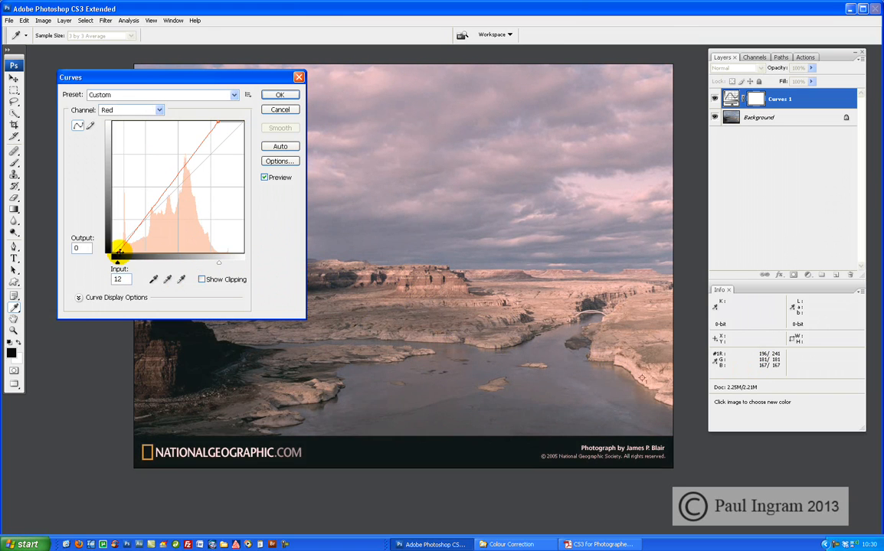
{"action": "left_click", "coordinate": [183, 167]}
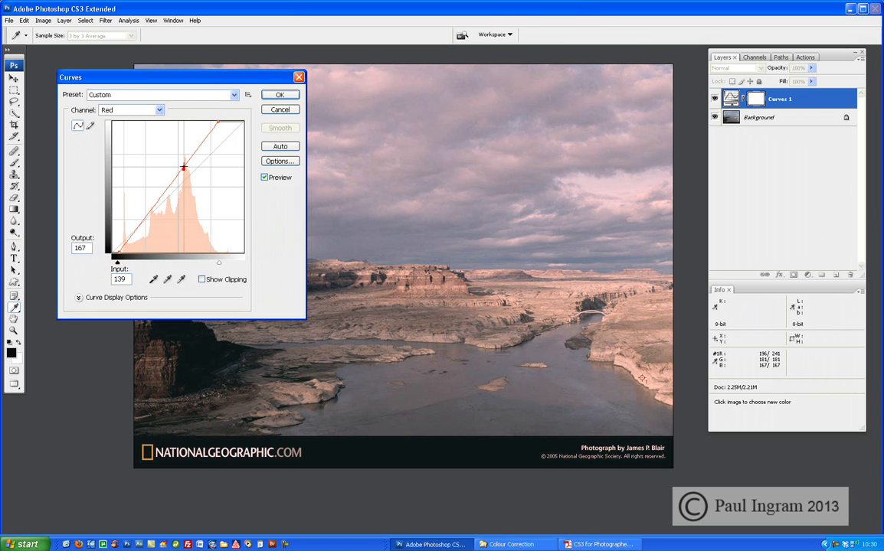
{"action": "left_click", "coordinate": [146, 219]}
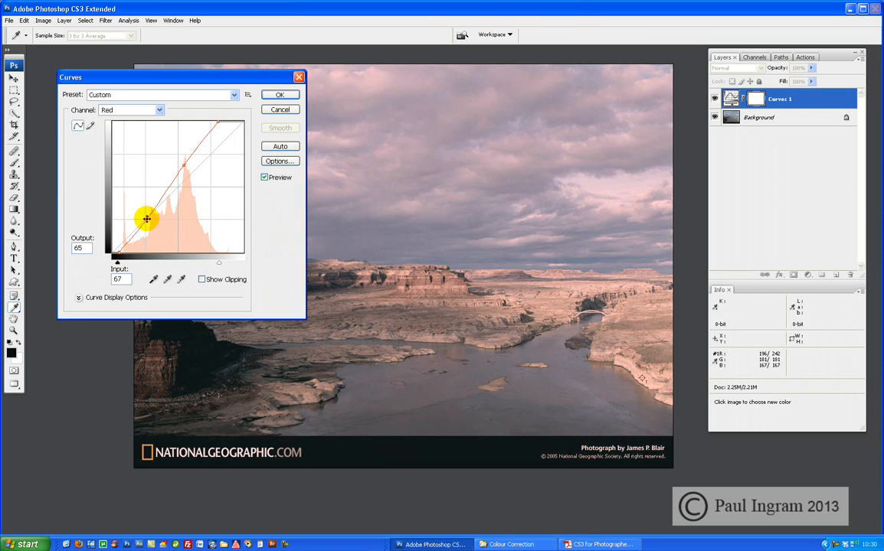
Set the Green curve's white point to input 190, move its black point inward, and add an upper point and one at input 70, output 61
{"action": "left_click", "coordinate": [159, 110]}
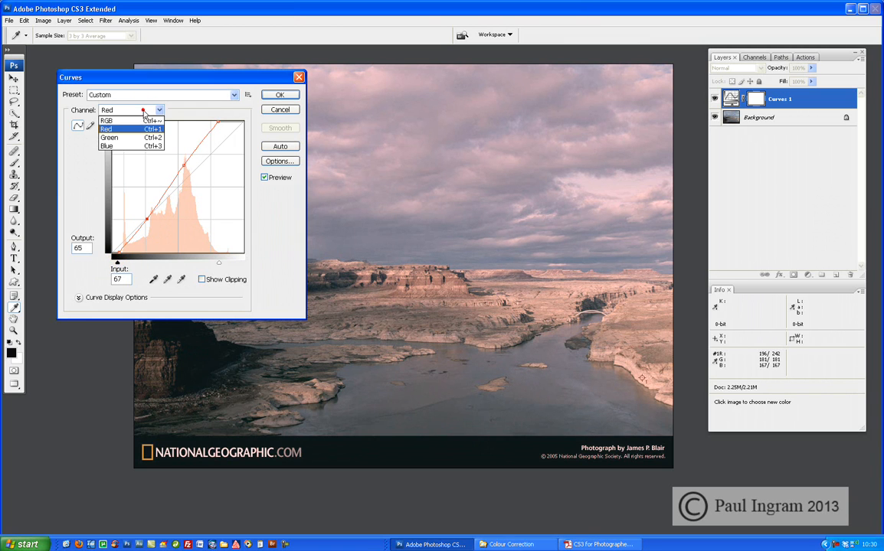
{"action": "left_click", "coordinate": [114, 137]}
{"action": "left_click_drag", "start_coordinate": [243, 263], "coordinate": [217, 264]}
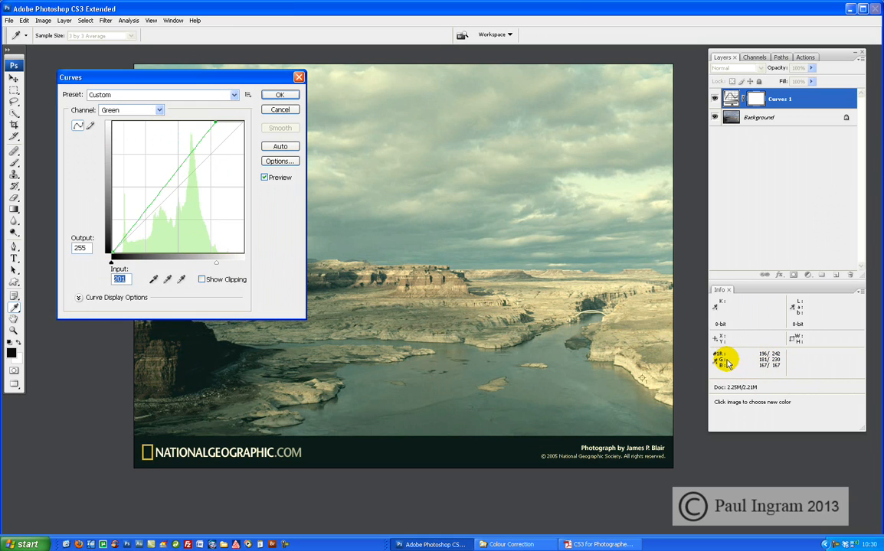
{"action": "left_click_drag", "start_coordinate": [217, 263], "coordinate": [211, 262]}
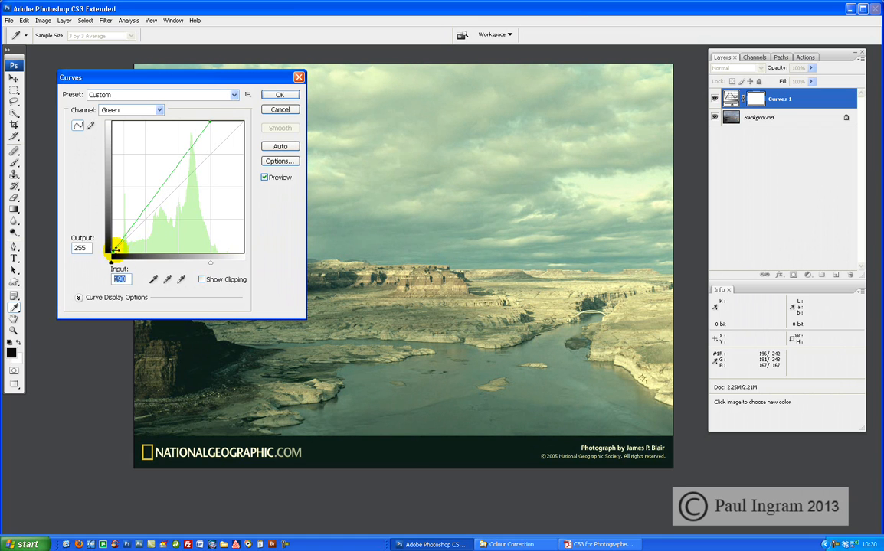
{"action": "left_click_drag", "start_coordinate": [113, 250], "coordinate": [120, 252]}
{"action": "left_click", "coordinate": [183, 161]}
{"action": "left_click", "coordinate": [148, 220]}
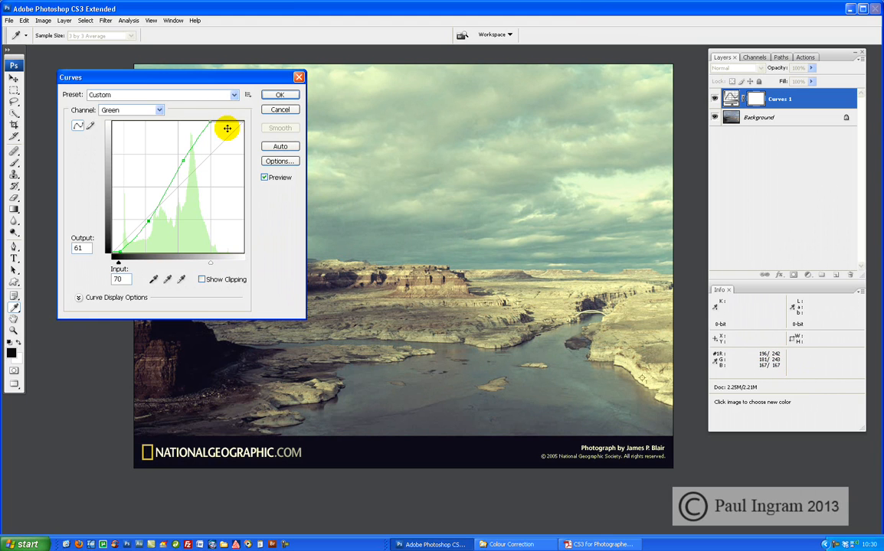
Set the Blue curve's white point to input 203 and black point to input 16, adding an upper point and one at input 78, output 56
{"action": "left_click", "coordinate": [159, 110]}
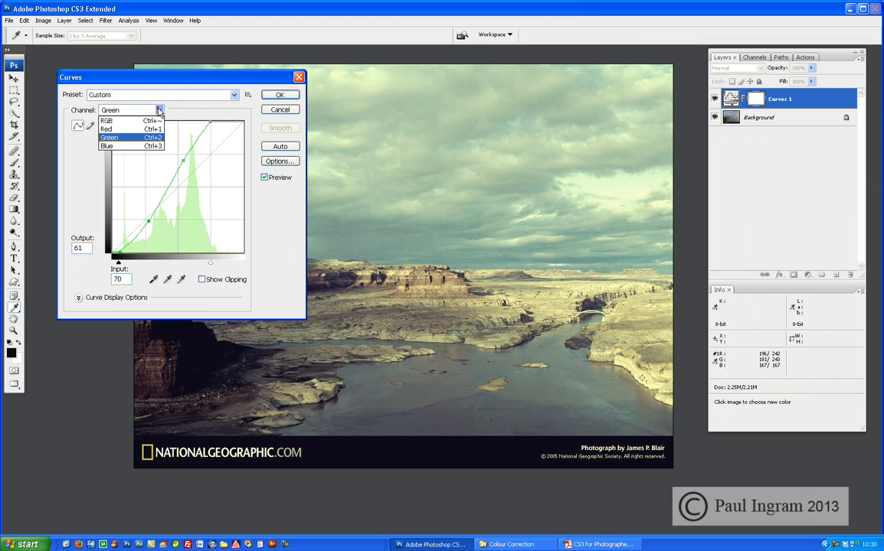
{"action": "left_click", "coordinate": [121, 145]}
{"action": "left_click_drag", "start_coordinate": [243, 263], "coordinate": [217, 265]}
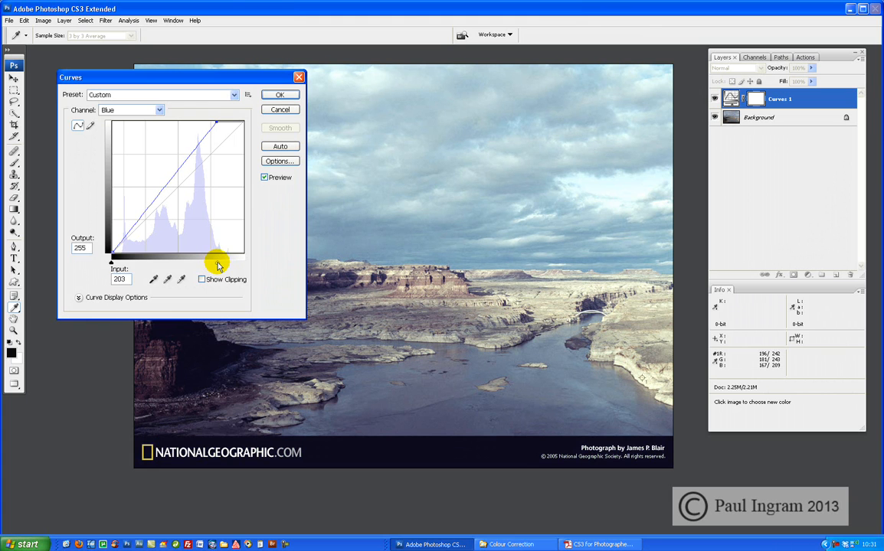
{"action": "left_click_drag", "start_coordinate": [111, 264], "coordinate": [119, 265]}
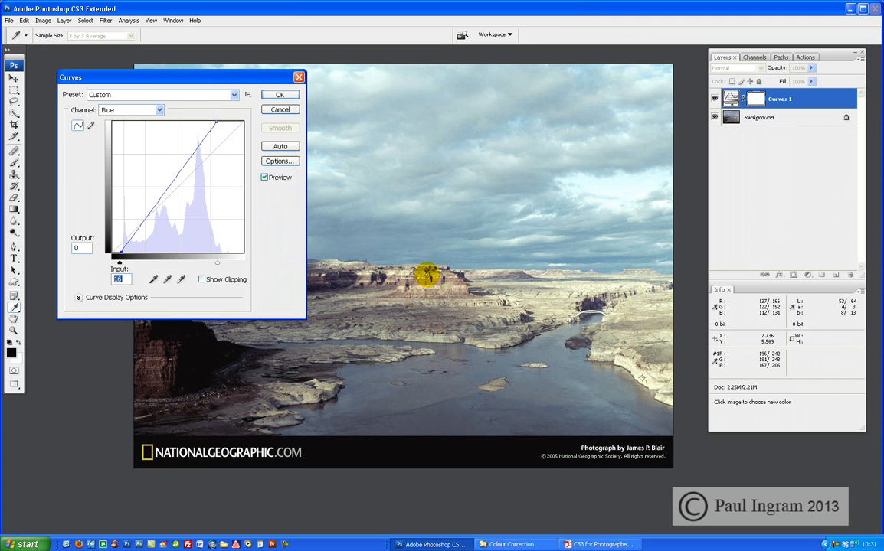
{"action": "left_click", "coordinate": [196, 149]}
{"action": "left_click", "coordinate": [145, 218]}
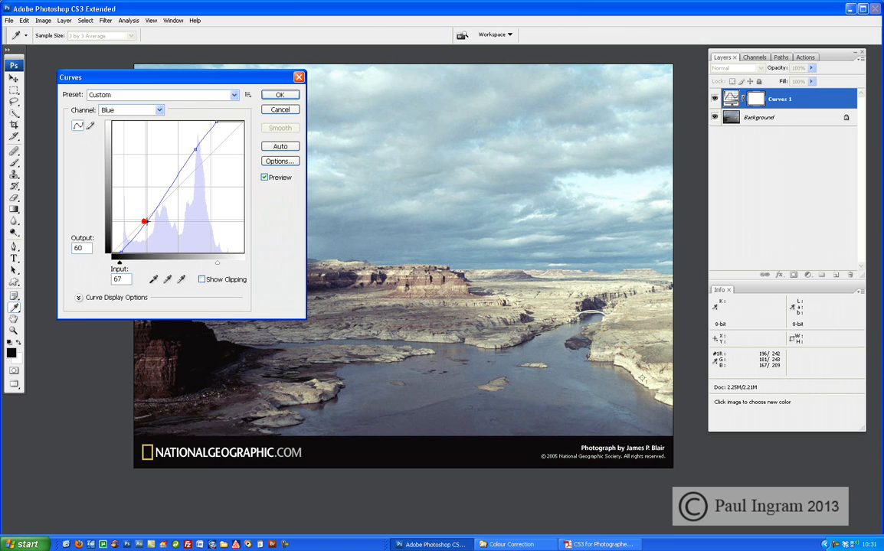
{"action": "left_click_drag", "start_coordinate": [145, 218], "coordinate": [152, 223]}
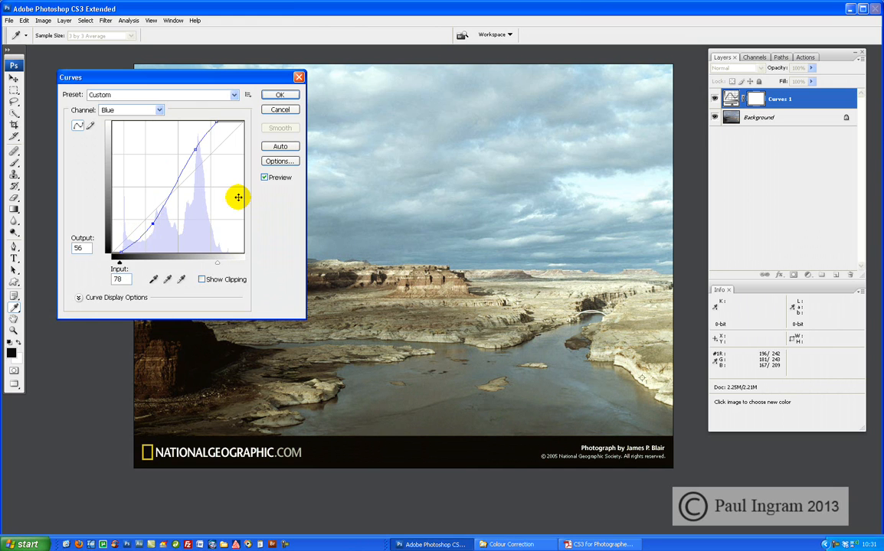
Compare the photo with and without the curves correction, and apply the adjustment
{"action": "left_click", "coordinate": [264, 177]}
{"action": "left_click", "coordinate": [264, 178]}
{"action": "left_click", "coordinate": [264, 178]}
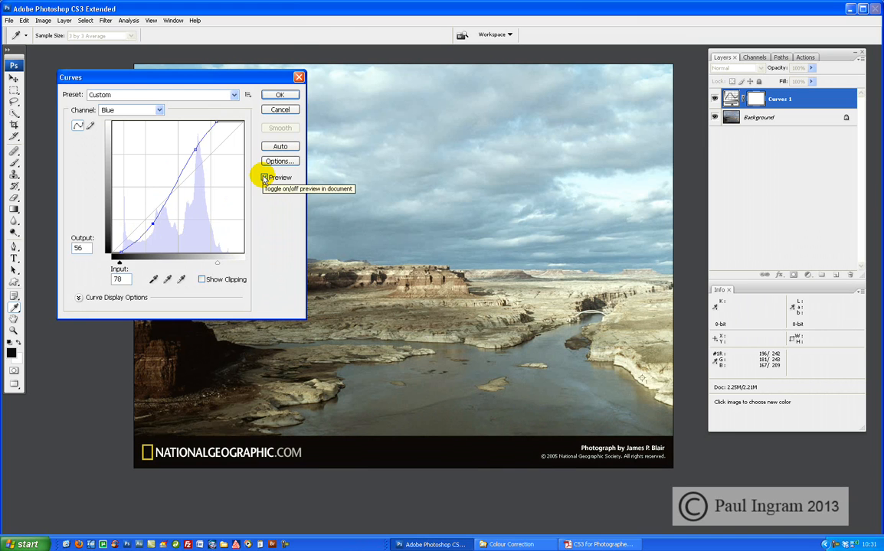
{"action": "left_click", "coordinate": [278, 93]}
{"action": "key", "text": "shift+i"}
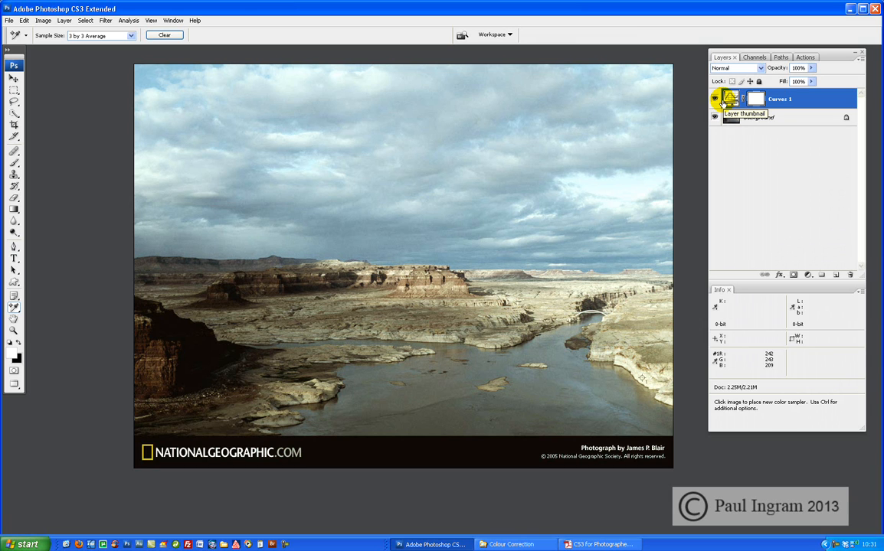
Set the Curves 1 layer's blend mode to Luminosity and compare the photo with the layer hidden and shown
{"action": "left_click", "coordinate": [754, 68]}
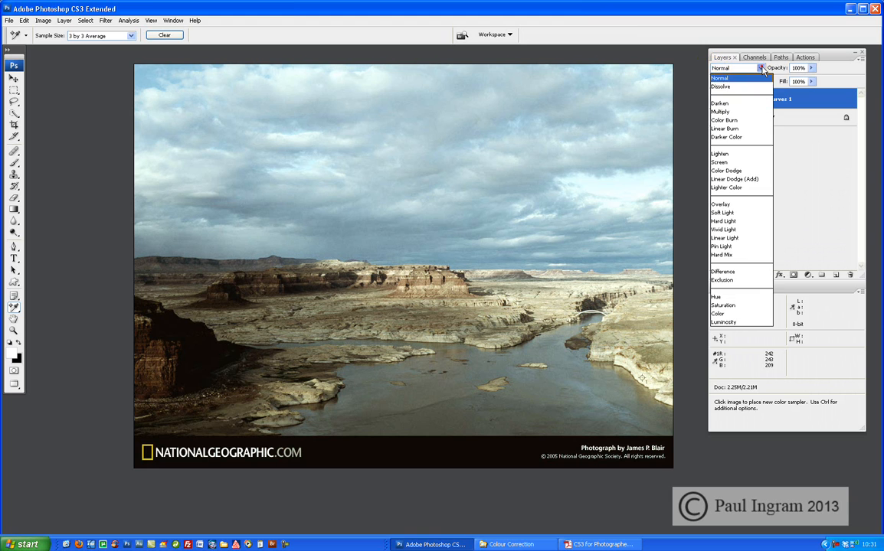
{"action": "left_click", "coordinate": [733, 323]}
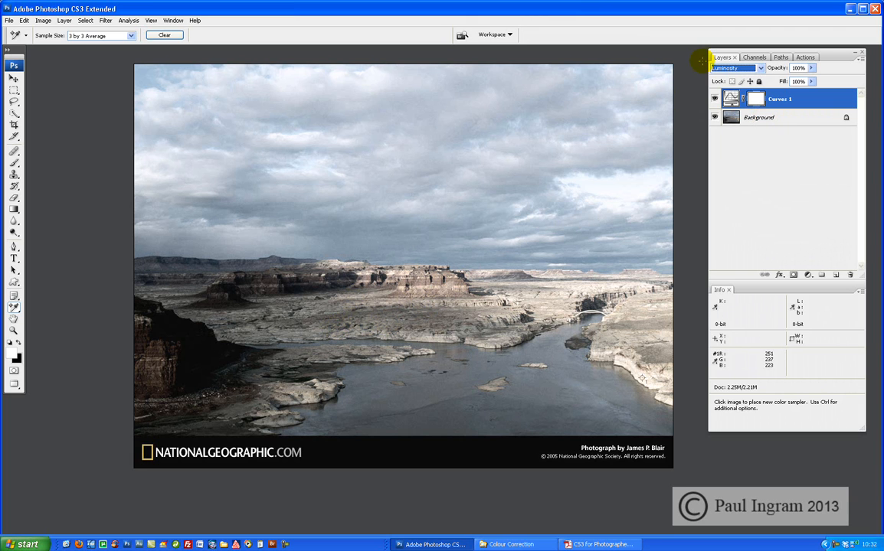
{"action": "left_click", "coordinate": [713, 98]}
{"action": "left_click", "coordinate": [714, 99]}
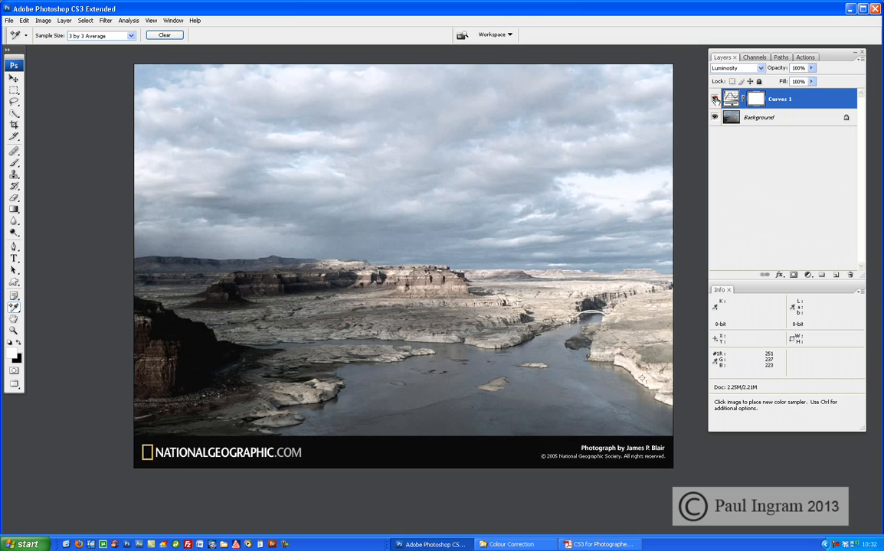
{"action": "left_click", "coordinate": [714, 100]}
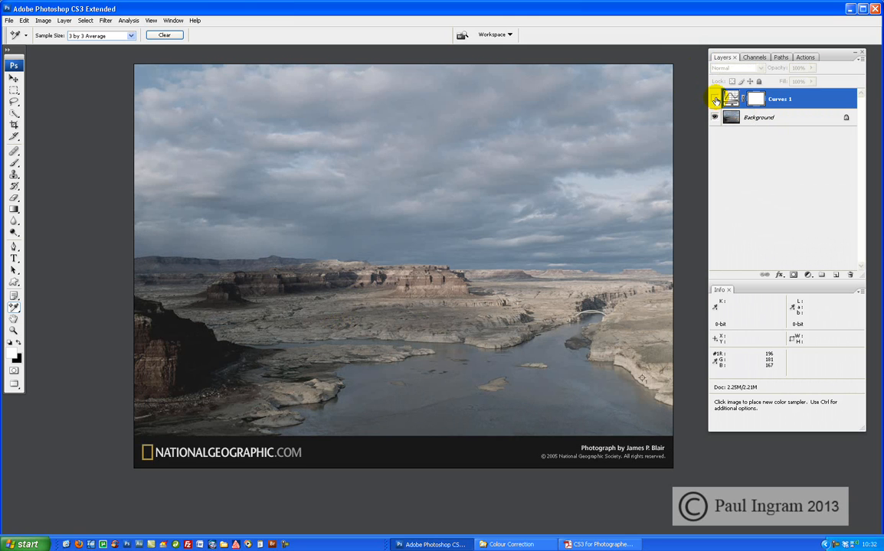
{"action": "left_click", "coordinate": [715, 99]}
{"action": "left_click", "coordinate": [715, 100]}
{"action": "left_click", "coordinate": [714, 99]}
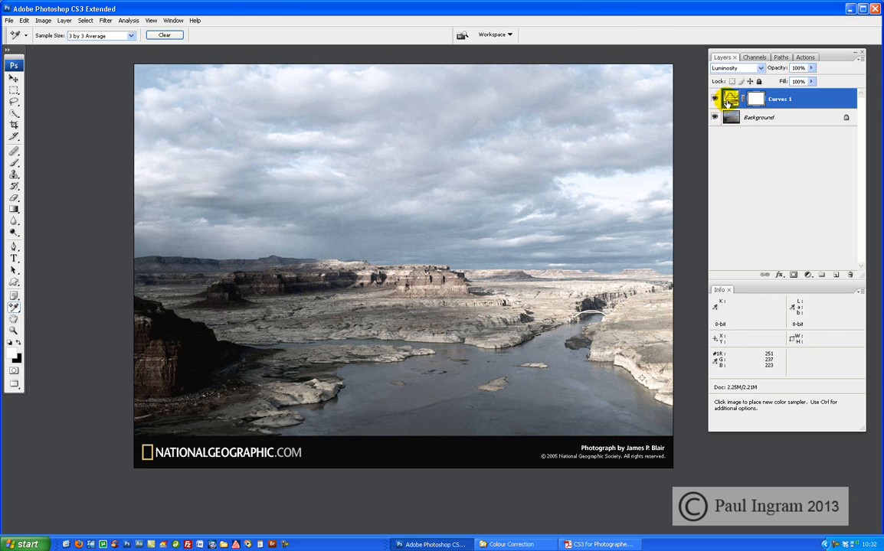
Add a Hue/Saturation adjustment layer above Curves 1 with the Master saturation raised to +57
{"action": "left_click", "coordinate": [807, 274]}
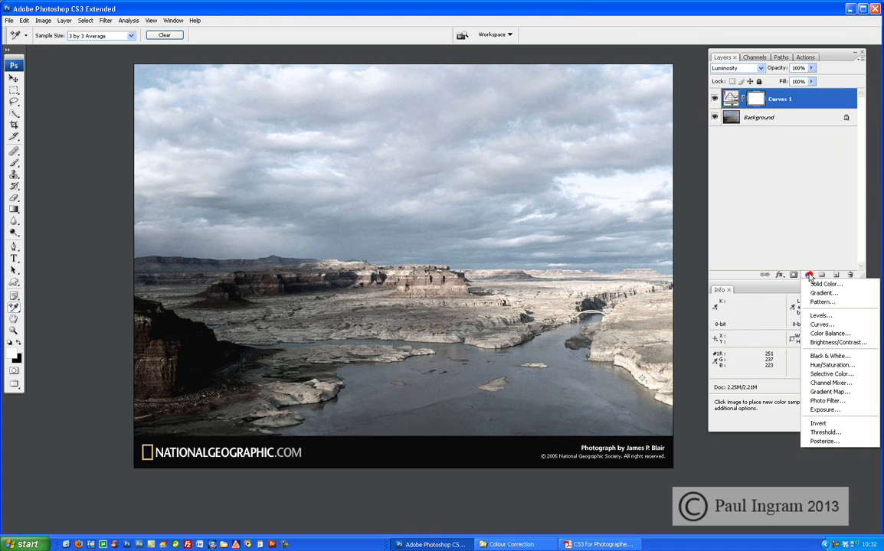
{"action": "left_click", "coordinate": [813, 365]}
{"action": "left_click_drag", "start_coordinate": [141, 153], "coordinate": [171, 161]}
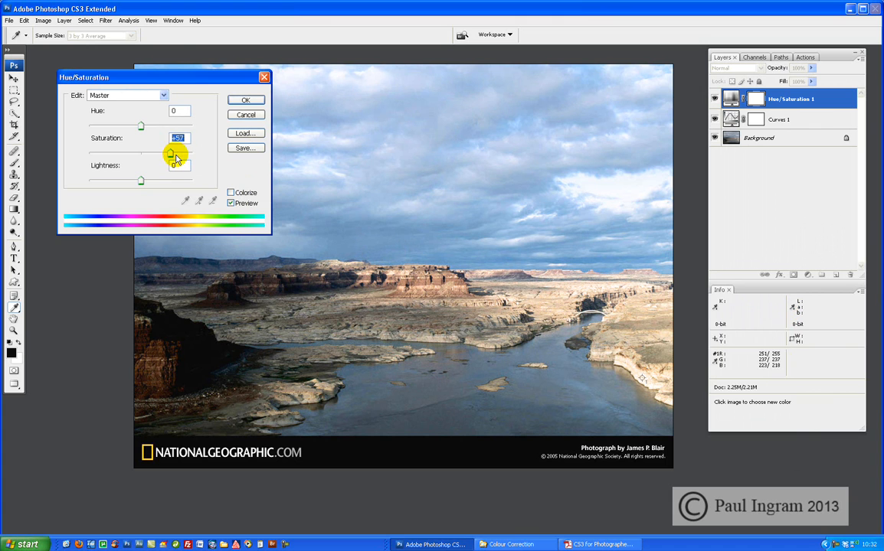
{"action": "left_click", "coordinate": [242, 101]}
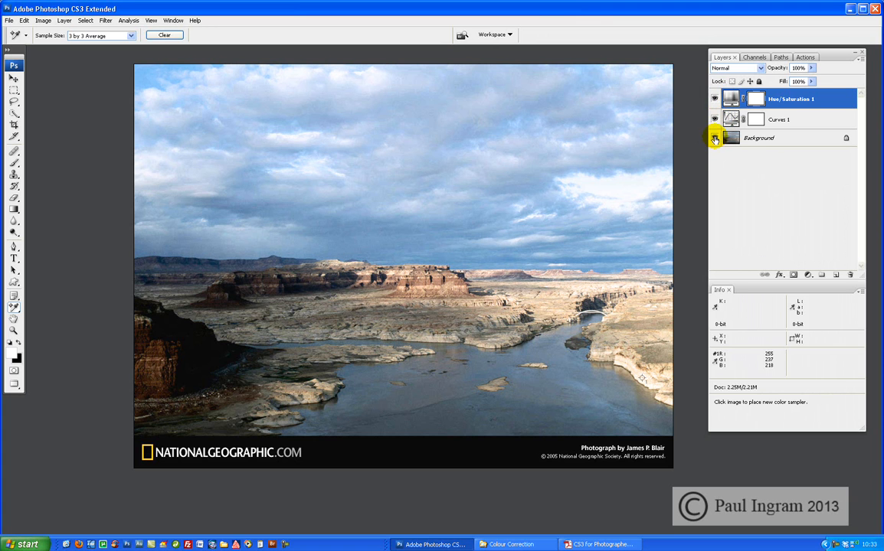
Compare the original Background alone with the fully corrected image, ending with all layers shown
{"action": "left_click", "coordinate": [715, 139], "text": "alt"}
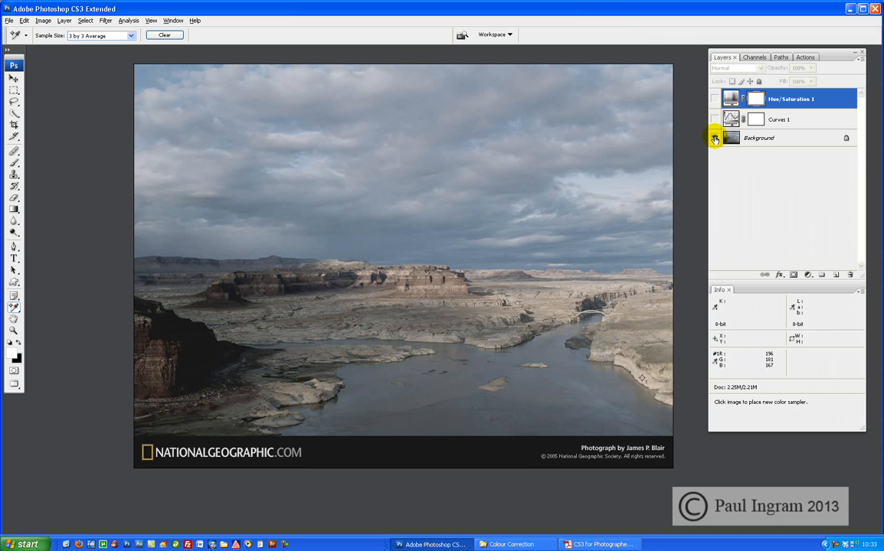
{"action": "left_click", "coordinate": [714, 139], "text": "alt"}
{"action": "left_click", "coordinate": [714, 139], "text": "alt"}
{"action": "left_click", "coordinate": [714, 139], "text": "alt"}
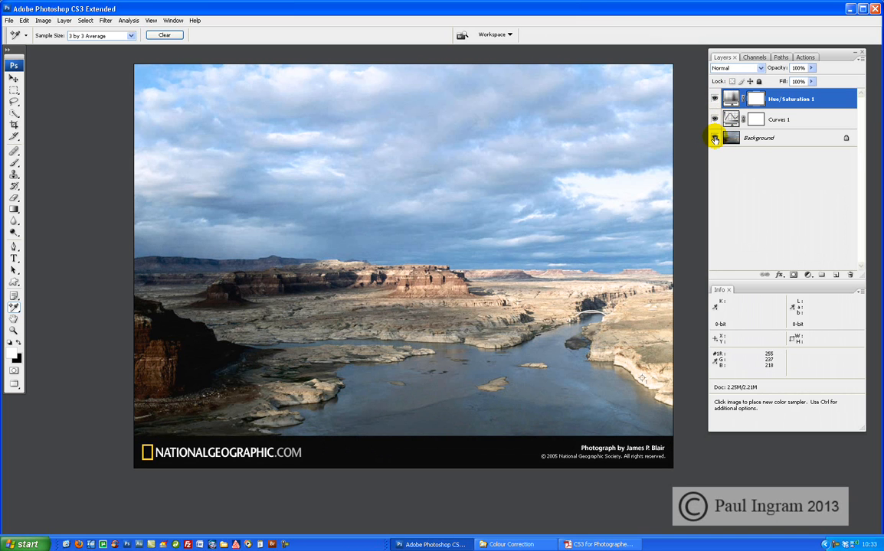